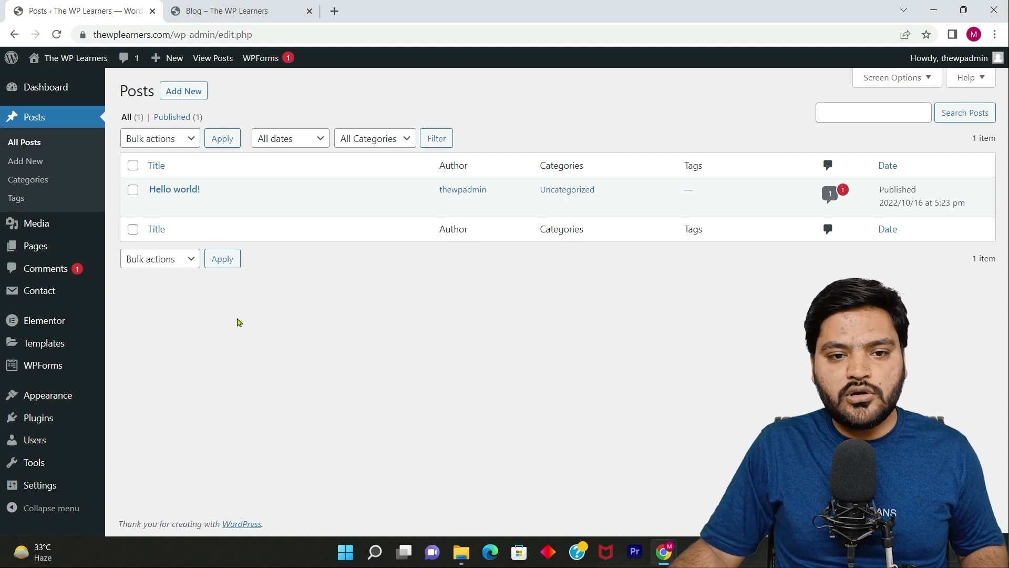
- Check the site's blog page and its URL, and return to the admin posts list
click(242, 10)
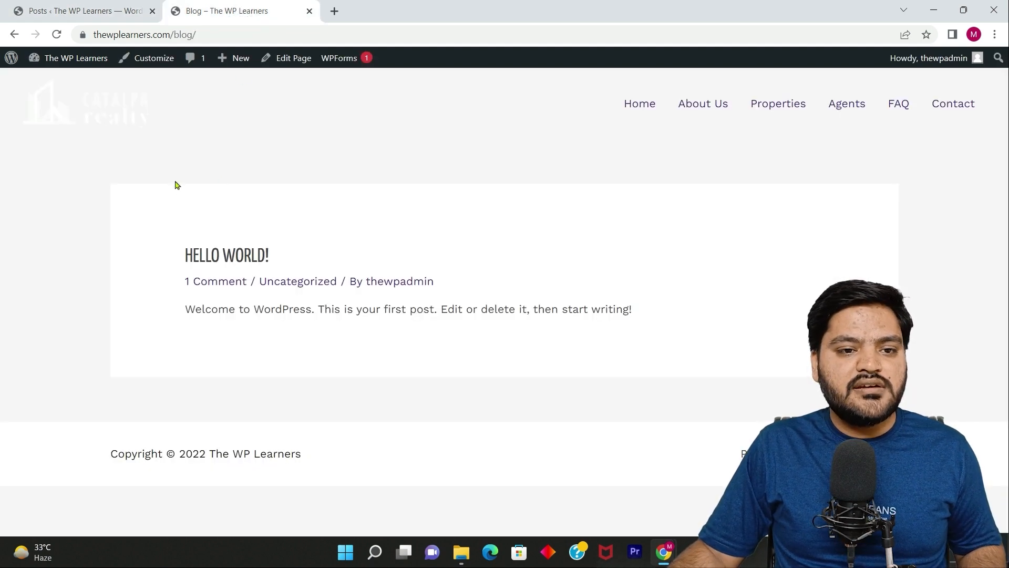
drag(172, 35, 234, 50)
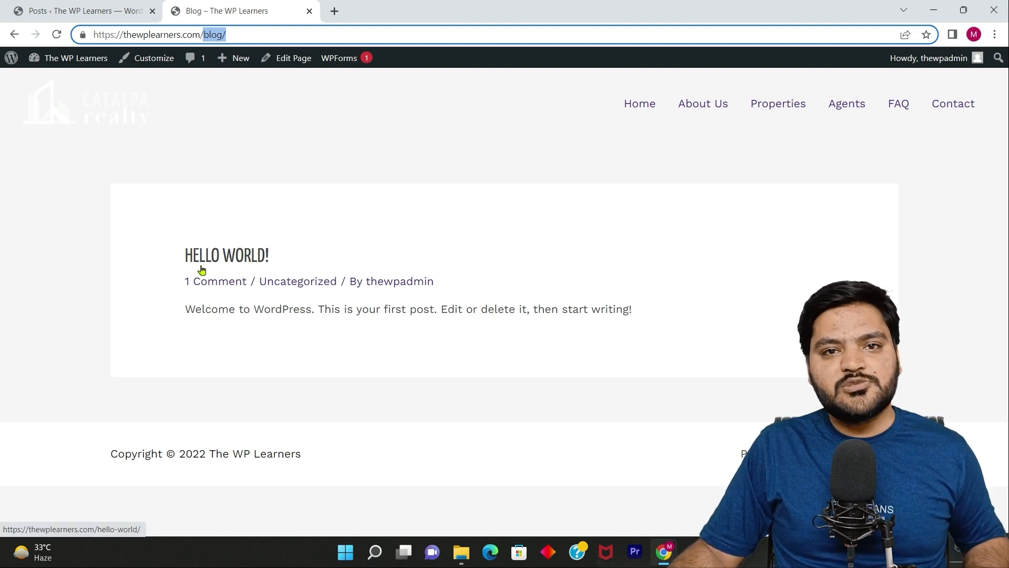
click(102, 12)
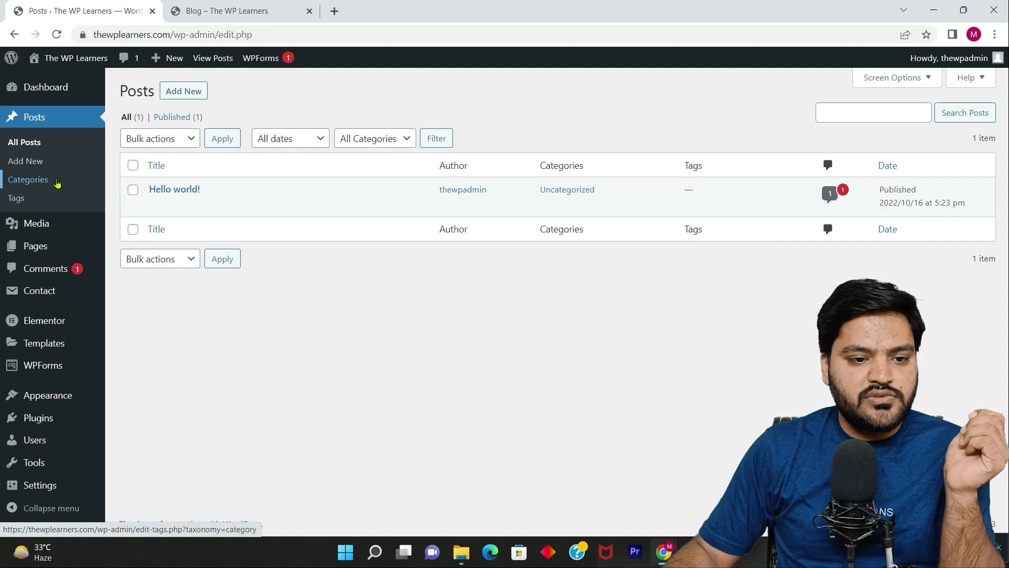
- Open the Uncategorized post category for full editing
click(47, 180)
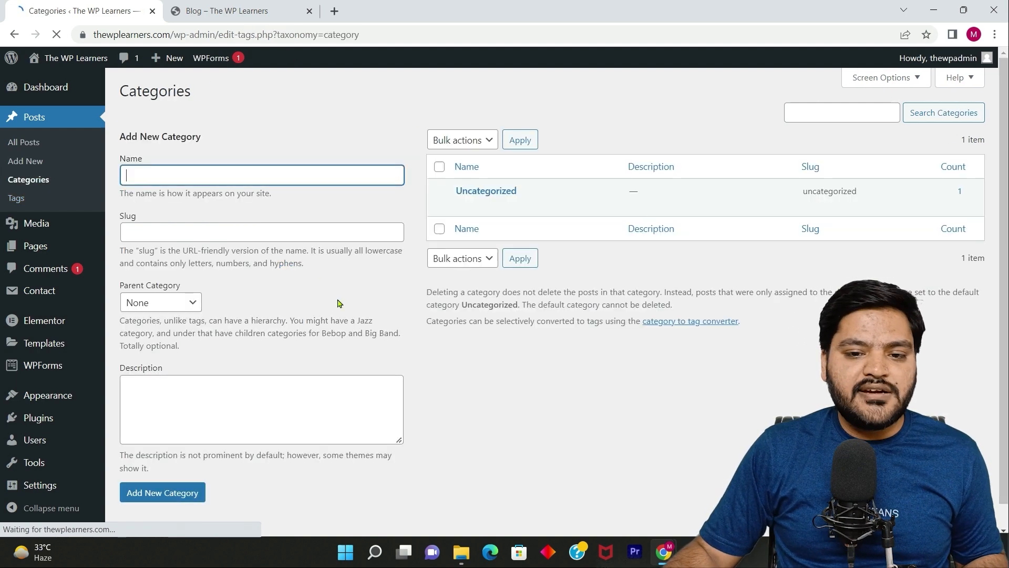
mouse_move(464, 199)
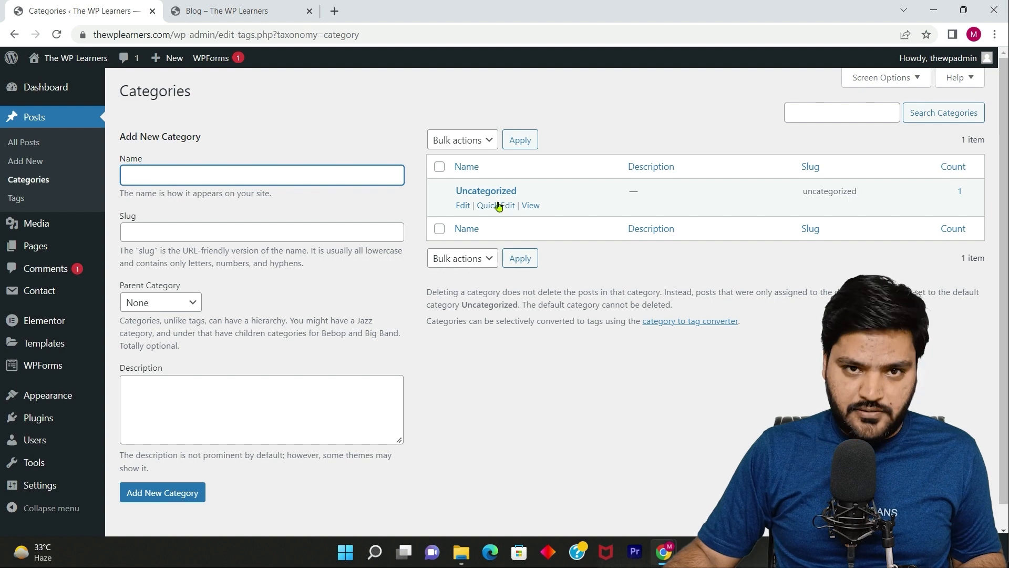
click(463, 206)
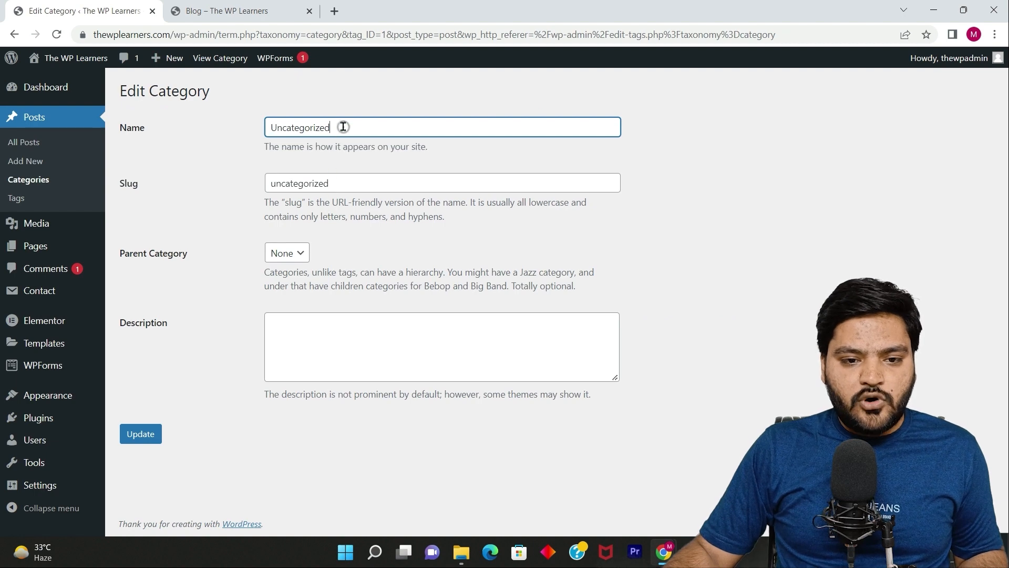
- Change the category's name to "sports" in lowercase
drag(340, 129, 254, 129)
text(Spo)
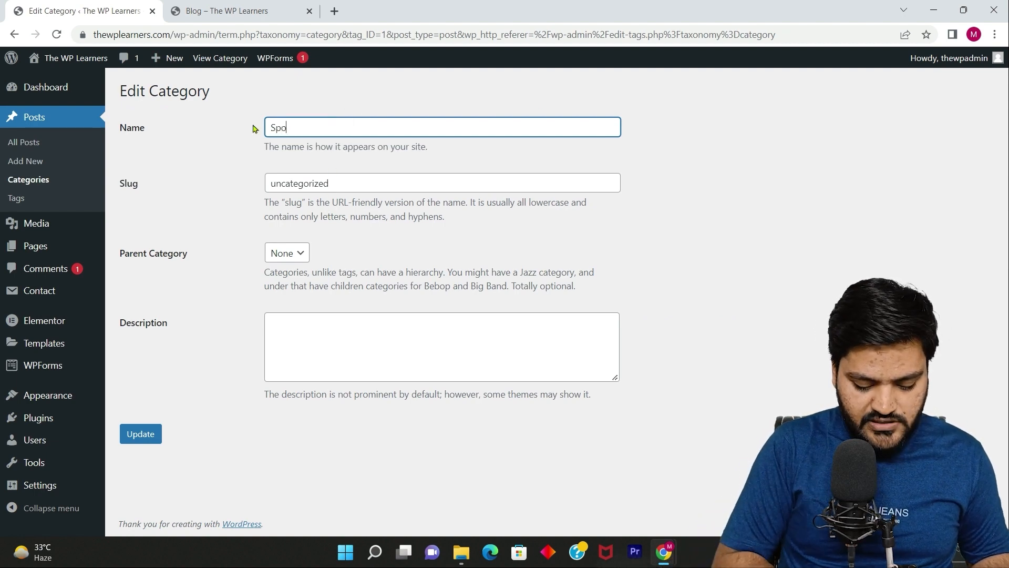
text(rts)
click(248, 159)
click(275, 121)
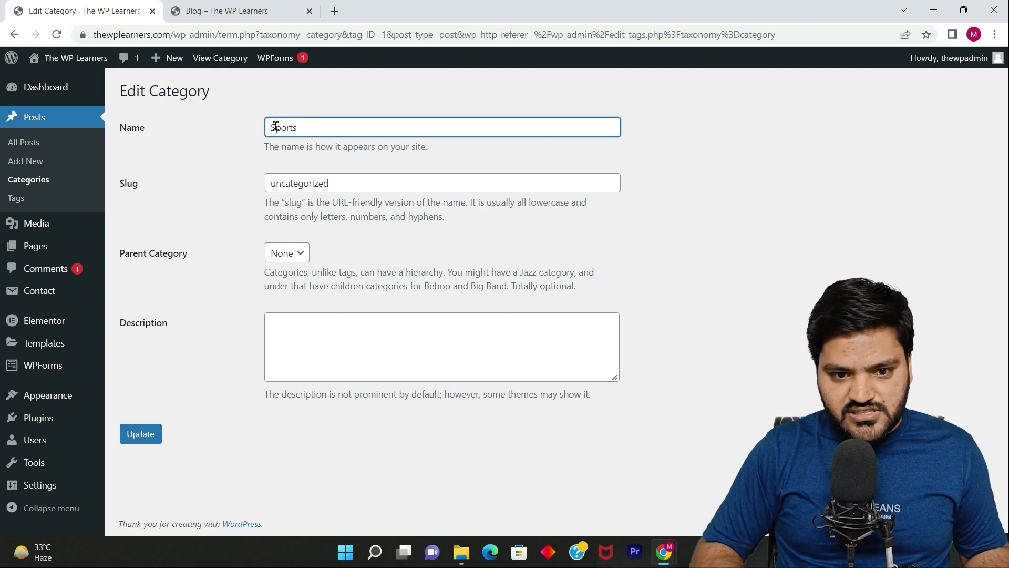
key(BackSpace)
text(s)
click(239, 143)
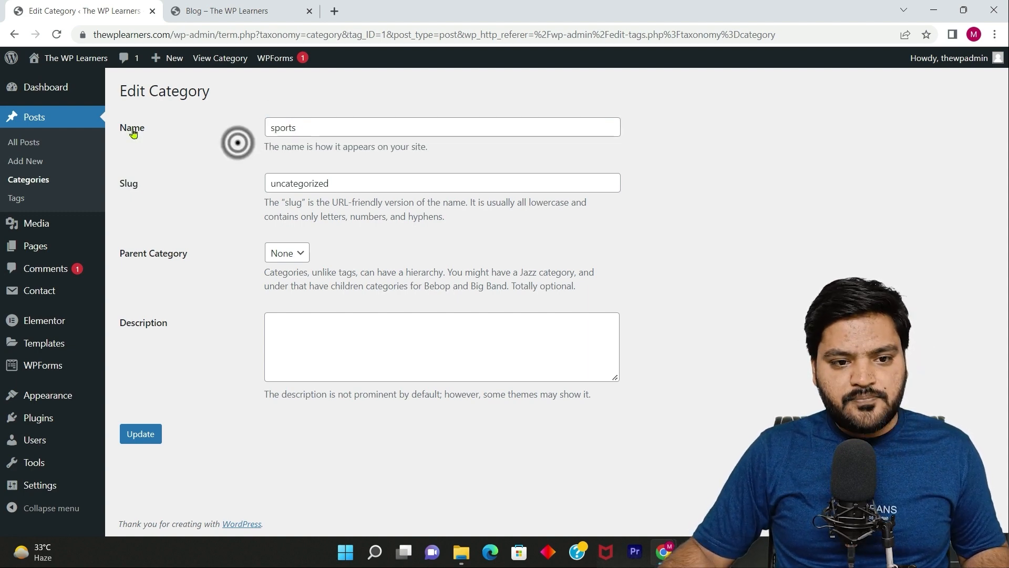
drag(121, 128, 151, 142)
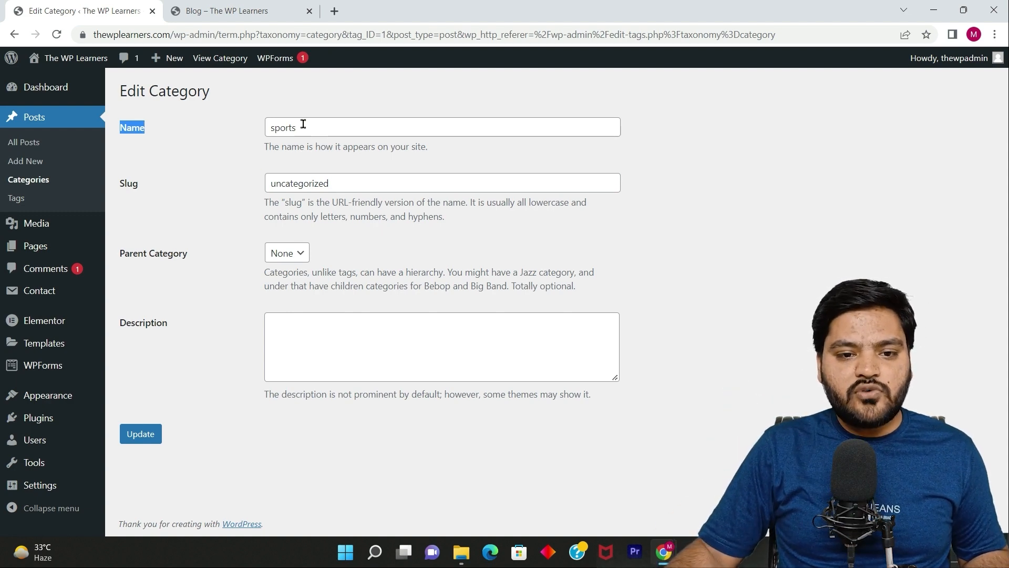
drag(303, 123, 264, 129)
click(233, 175)
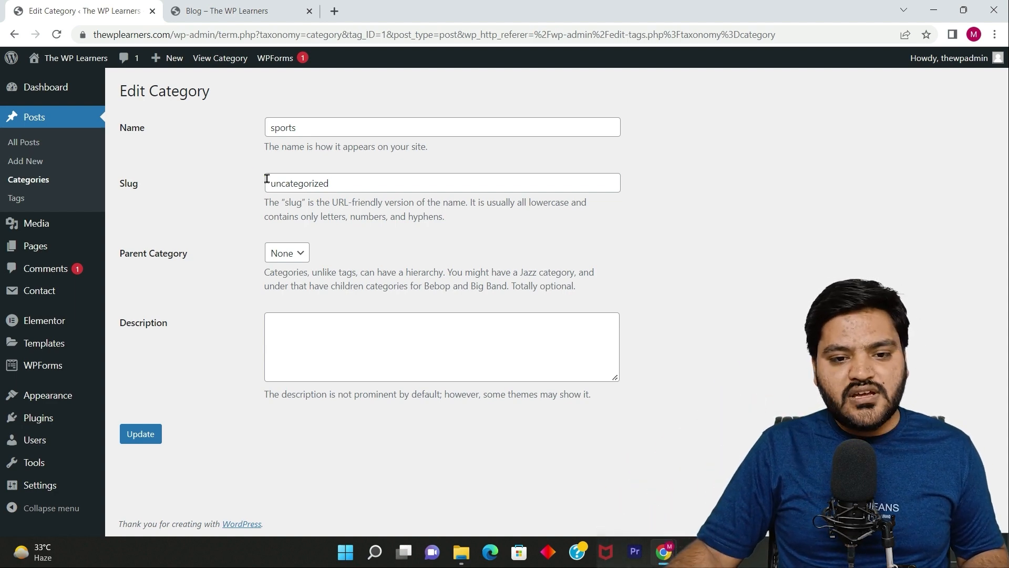
- Set the category's slug to "sports" and keep None as its parent category
drag(350, 181, 257, 185)
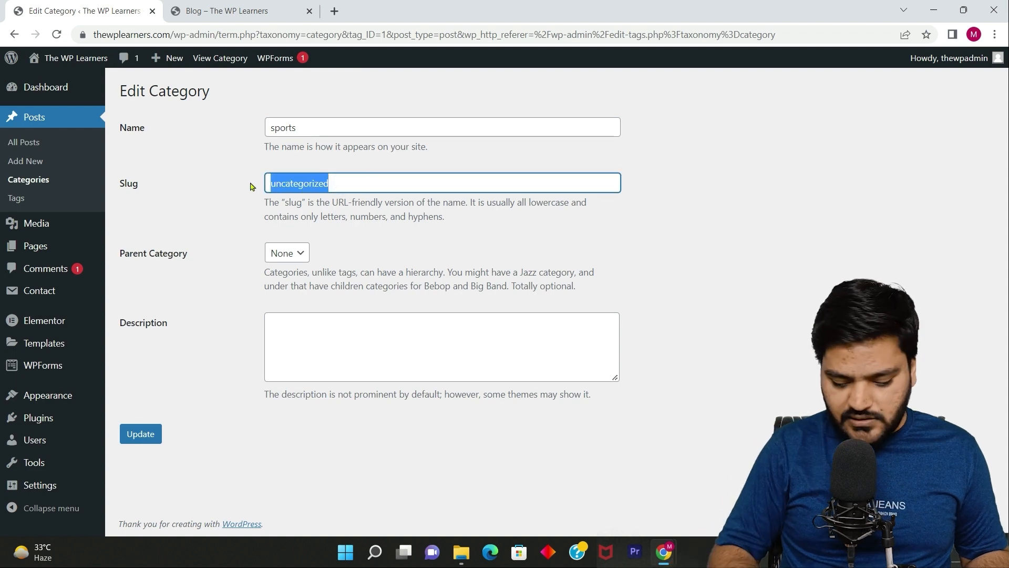
key(BackSpace)
text(sports)
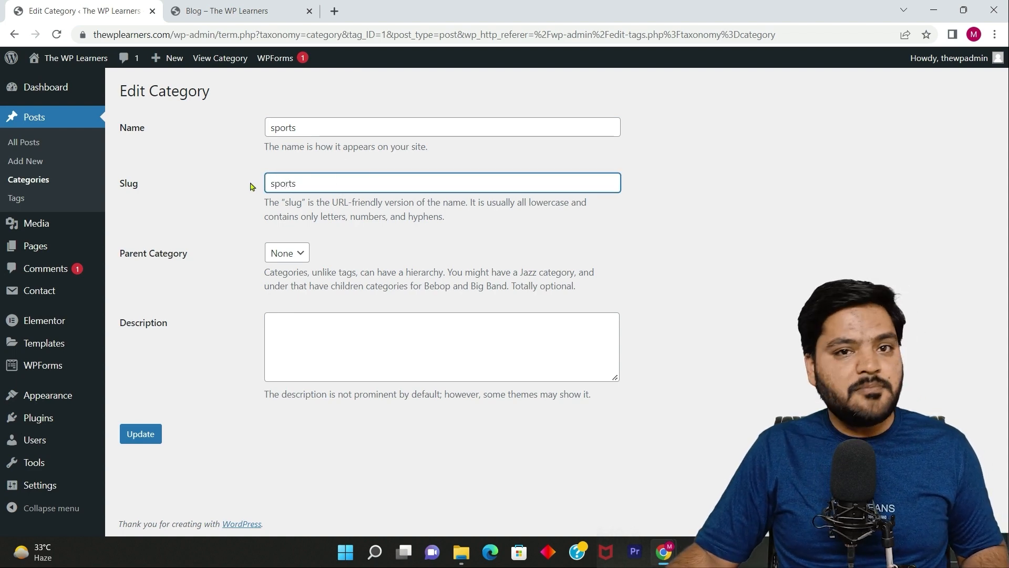
click(250, 186)
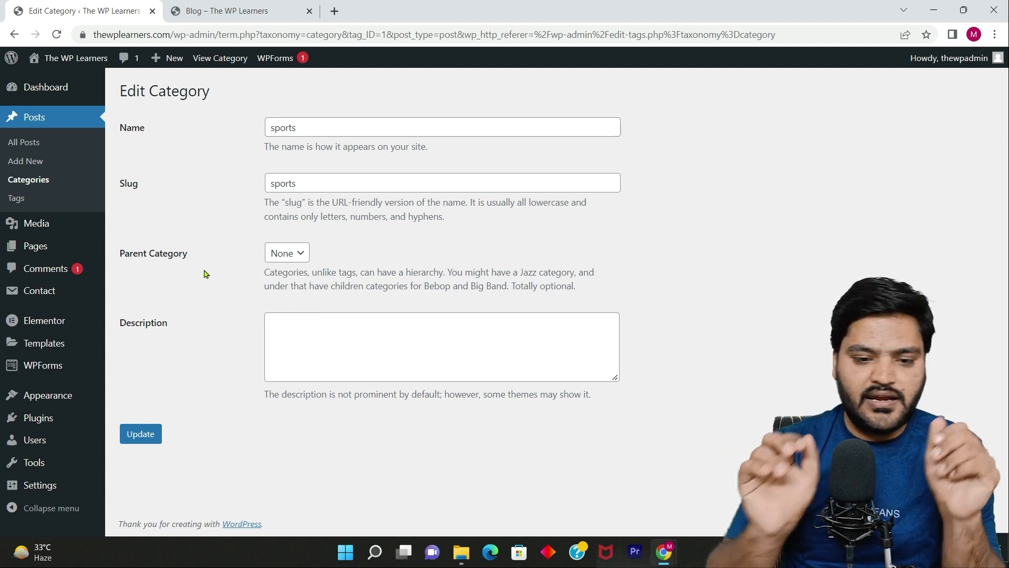
click(297, 256)
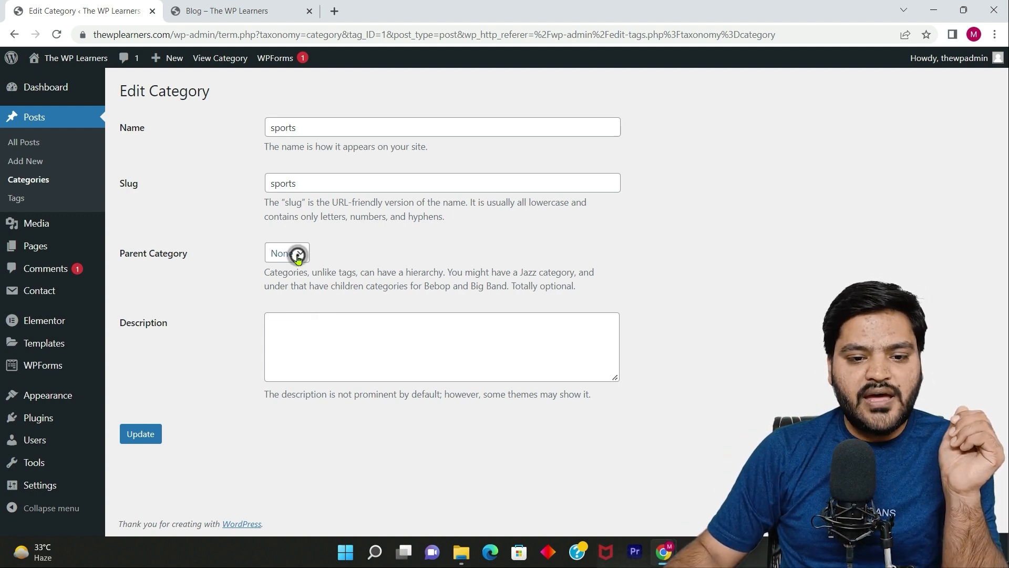
click(300, 253)
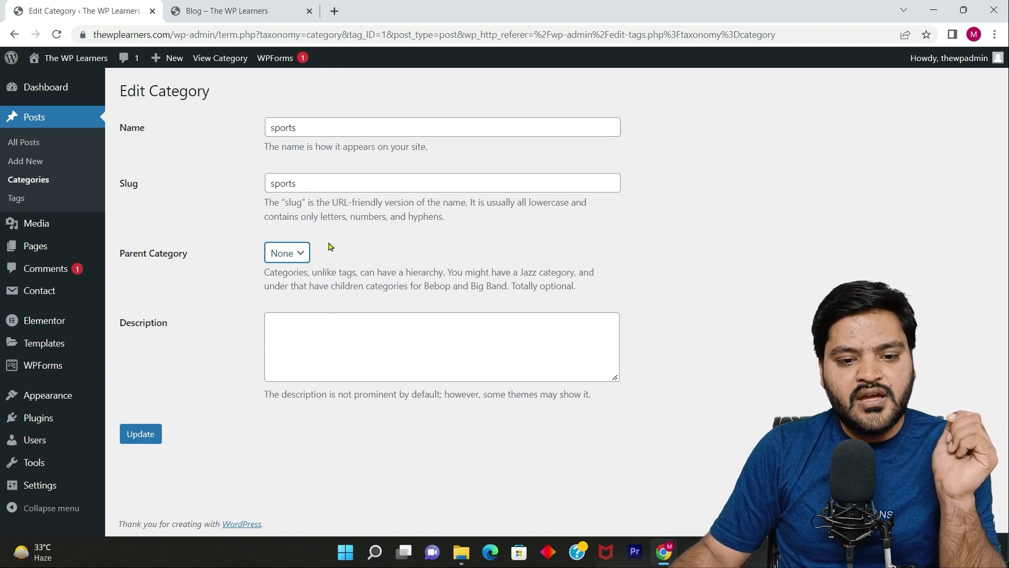
- Add the description "Here you will find all sports related content" to the category and update it
click(334, 343)
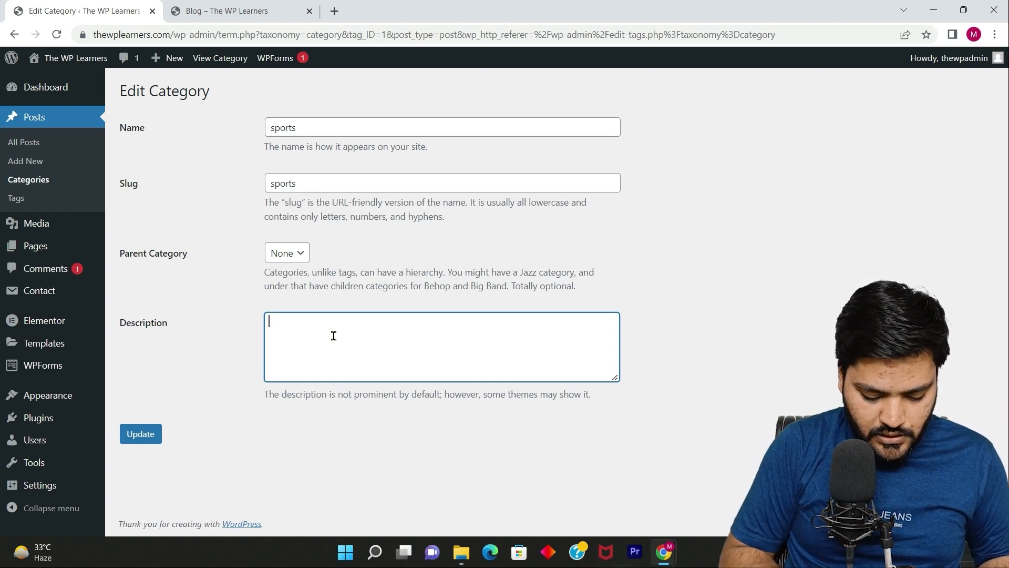
text(Here you will)
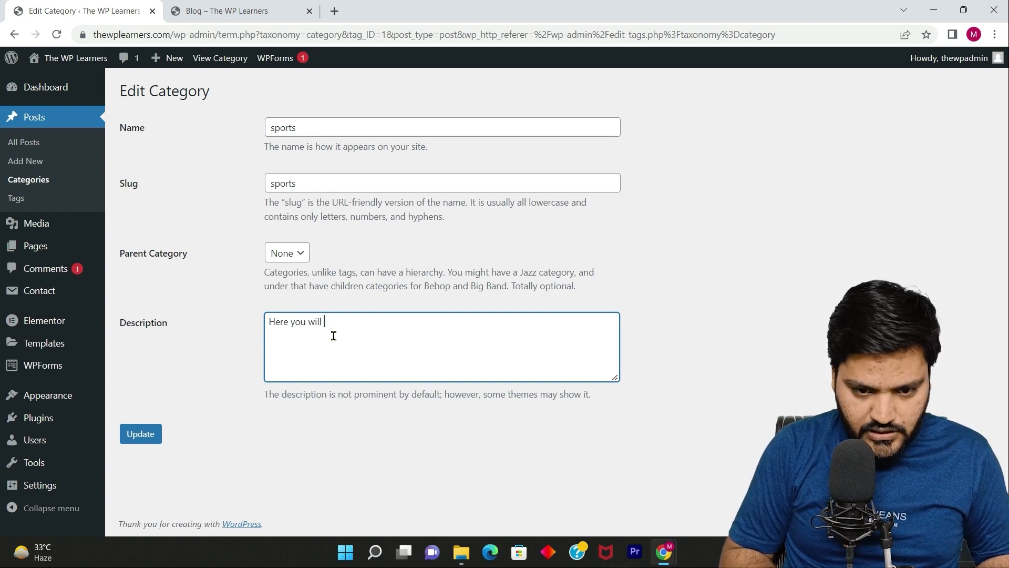
text( find a)
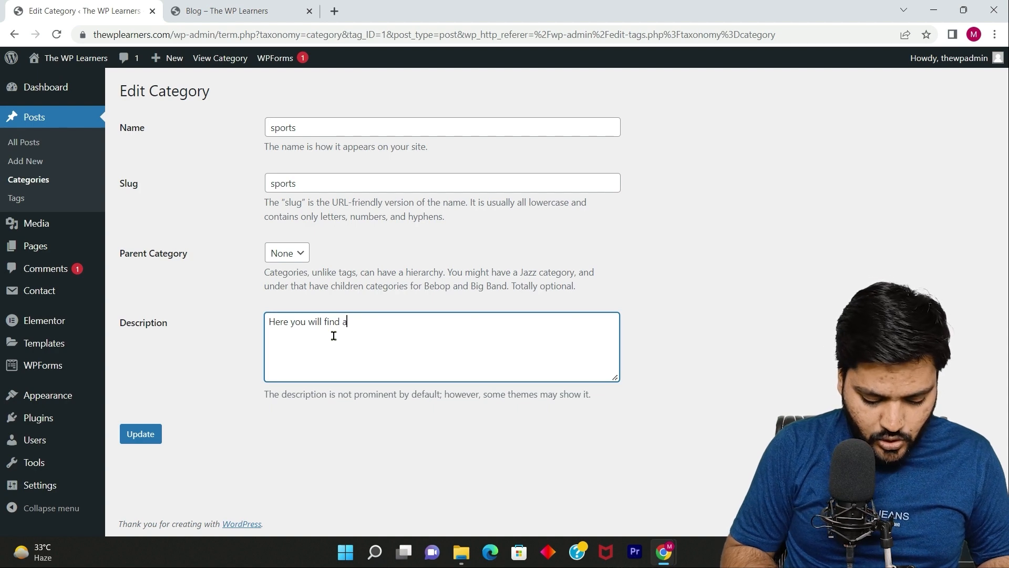
text(ll sports re)
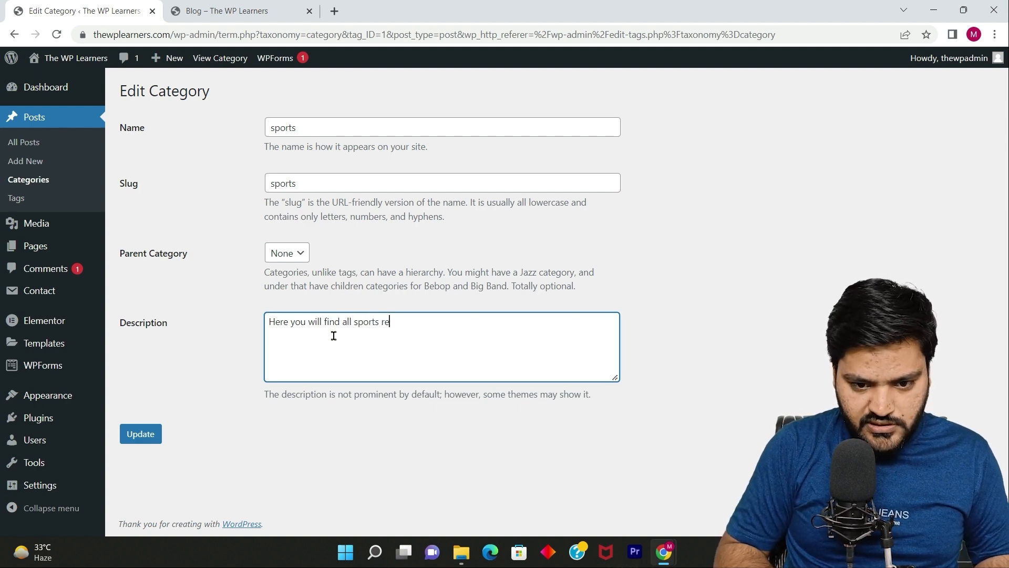
text(lated conten)
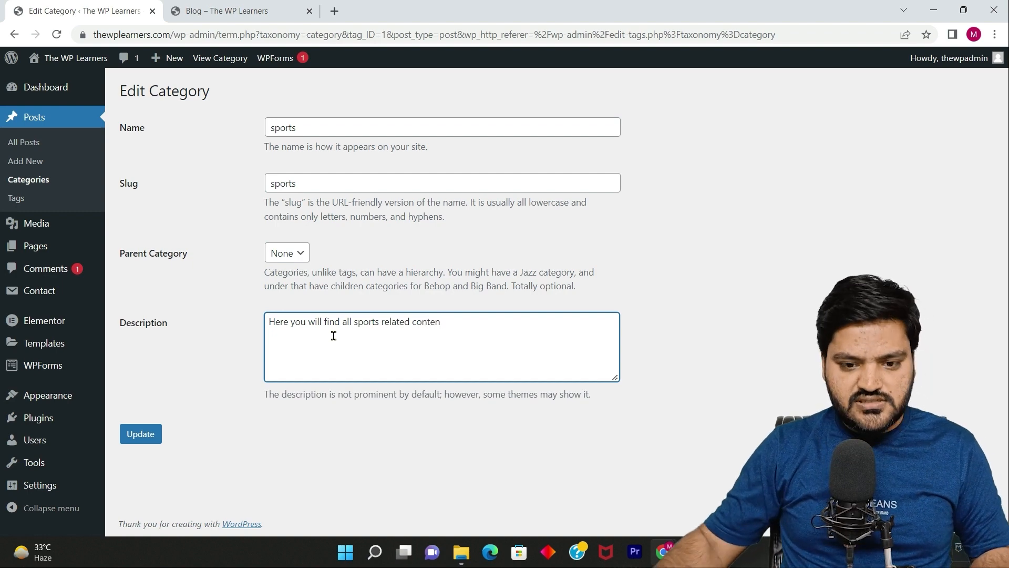
text(t)
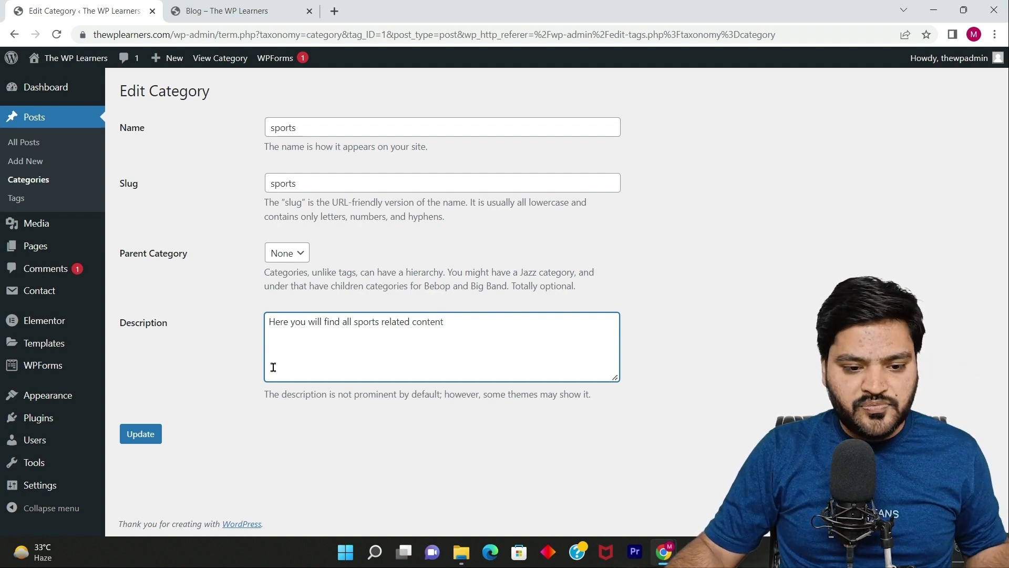
click(143, 434)
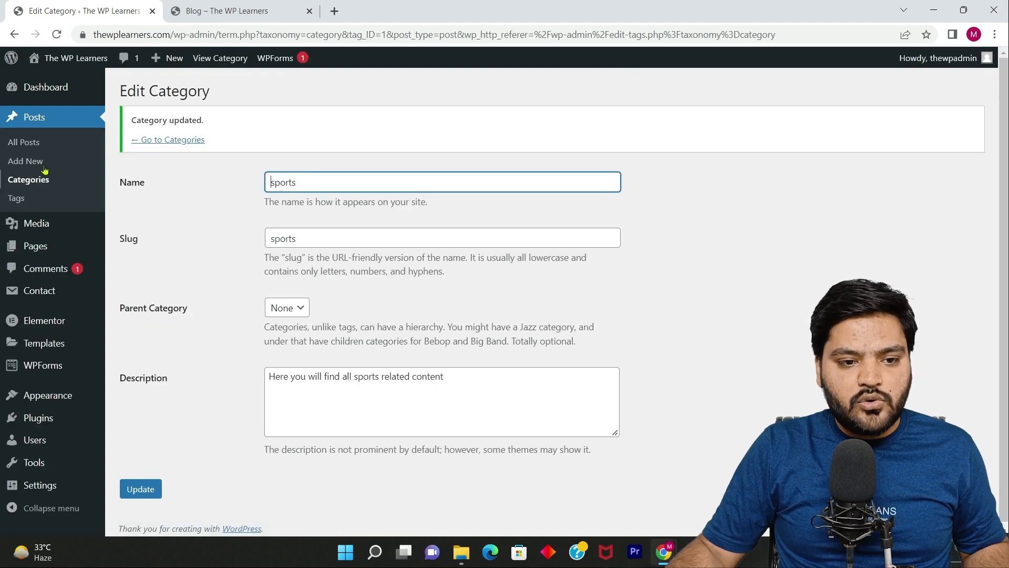
- Check the sports category in the categories list, and move the "Hello world!" post to the trash
click(32, 180)
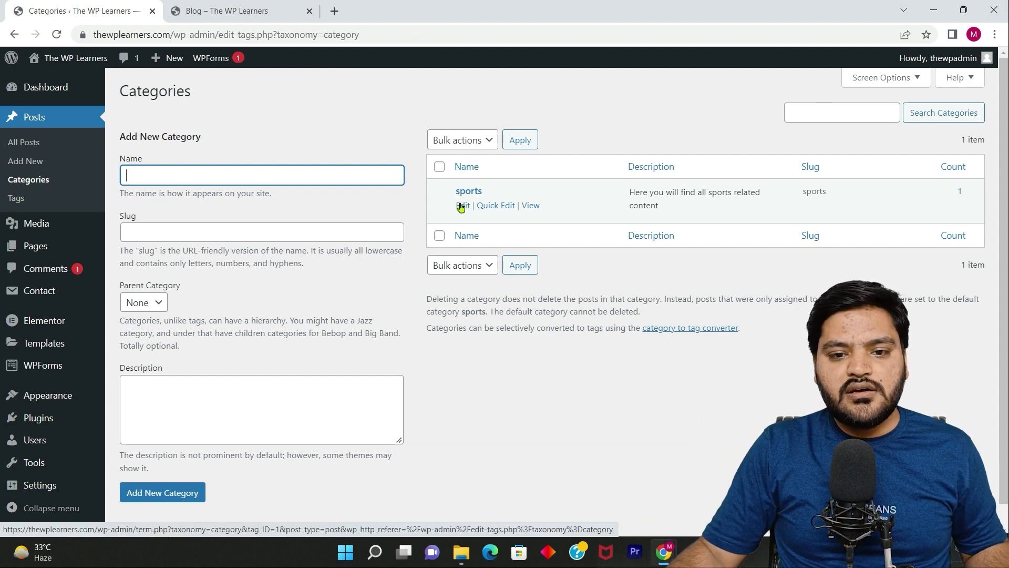
drag(629, 191, 687, 211)
click(684, 211)
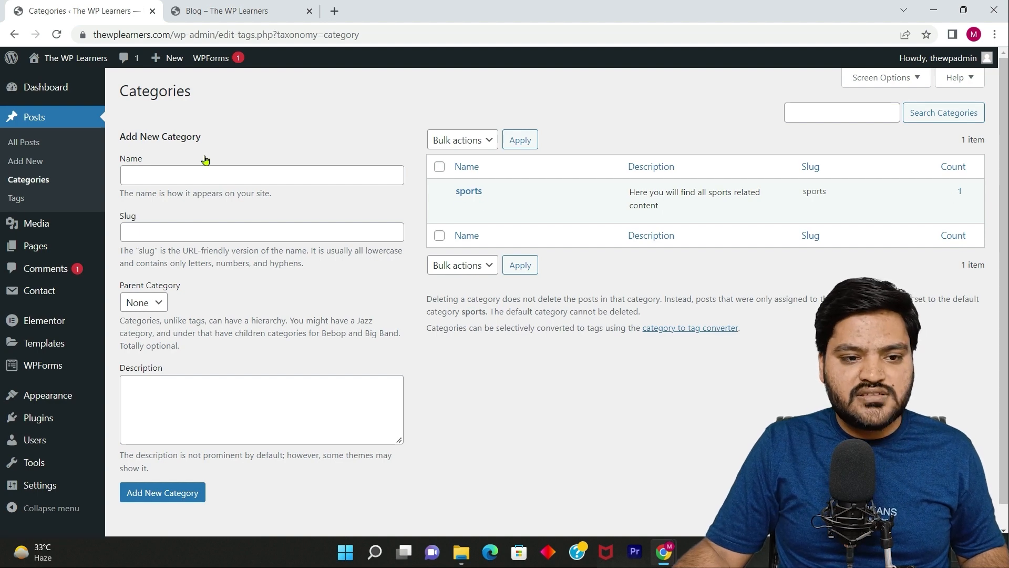
click(42, 141)
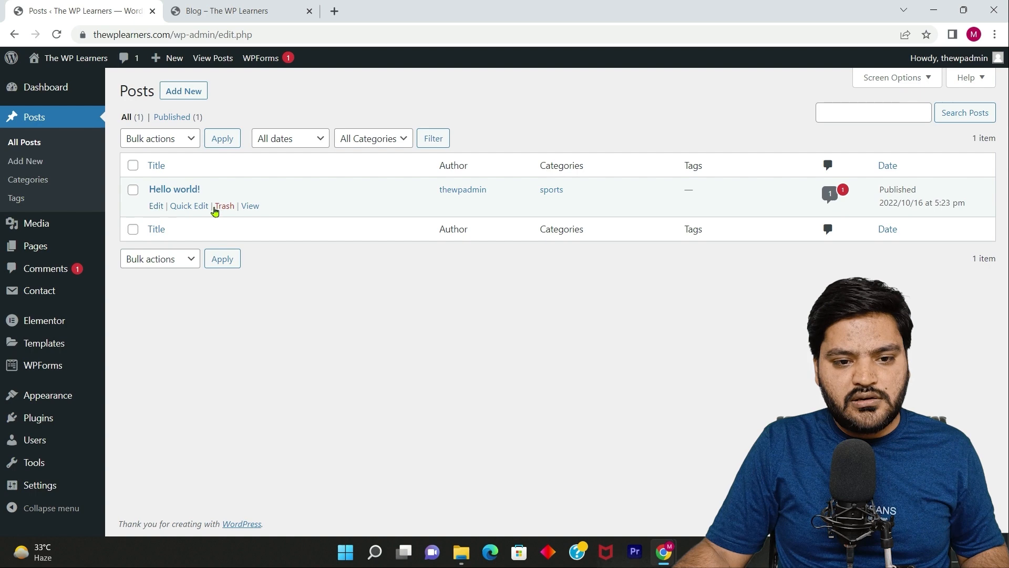
click(220, 206)
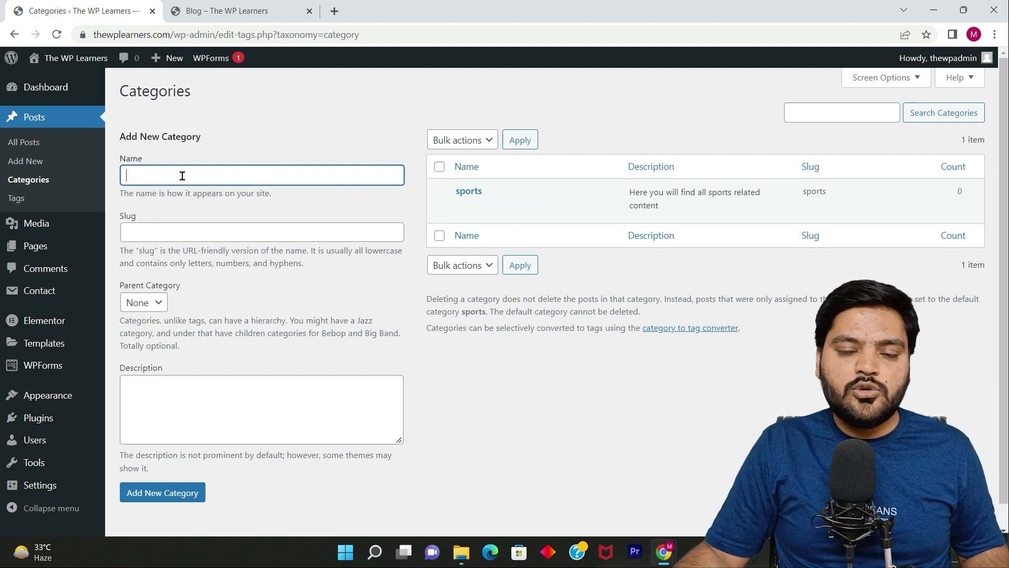
- Fill in a new category named "Cricket" with sports as its parent category, leaving the slug blank
click(158, 306)
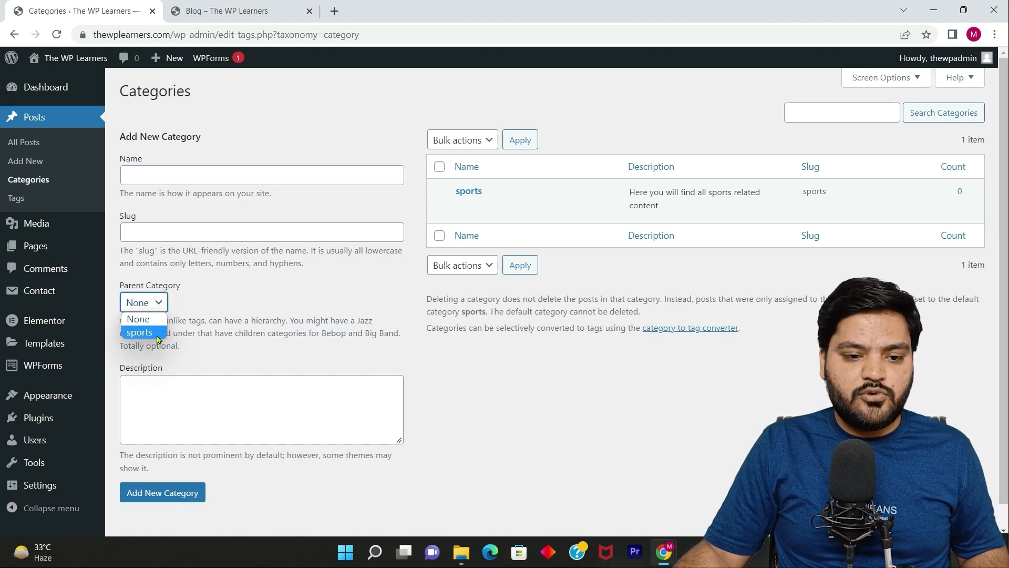
click(187, 188)
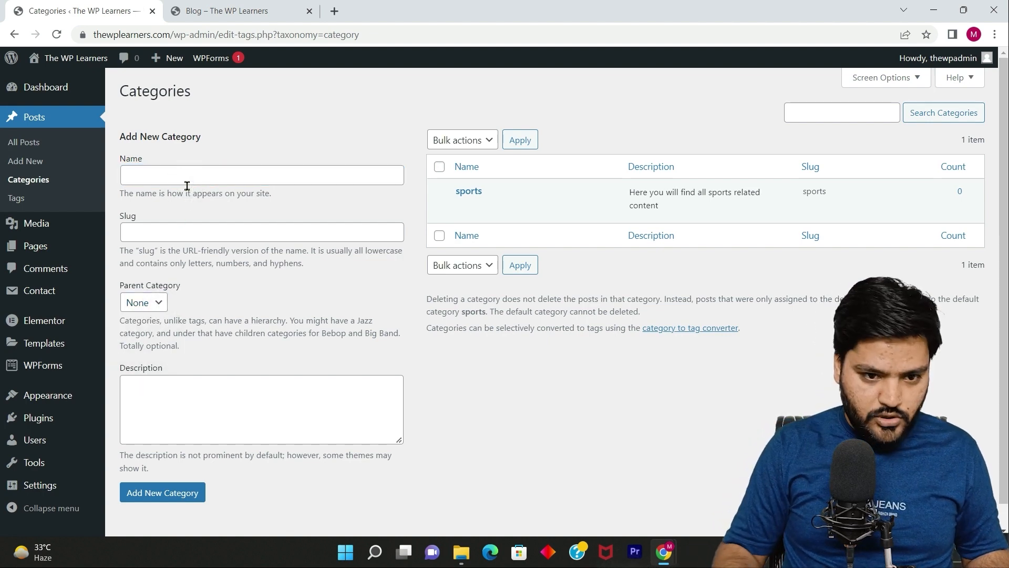
click(207, 179)
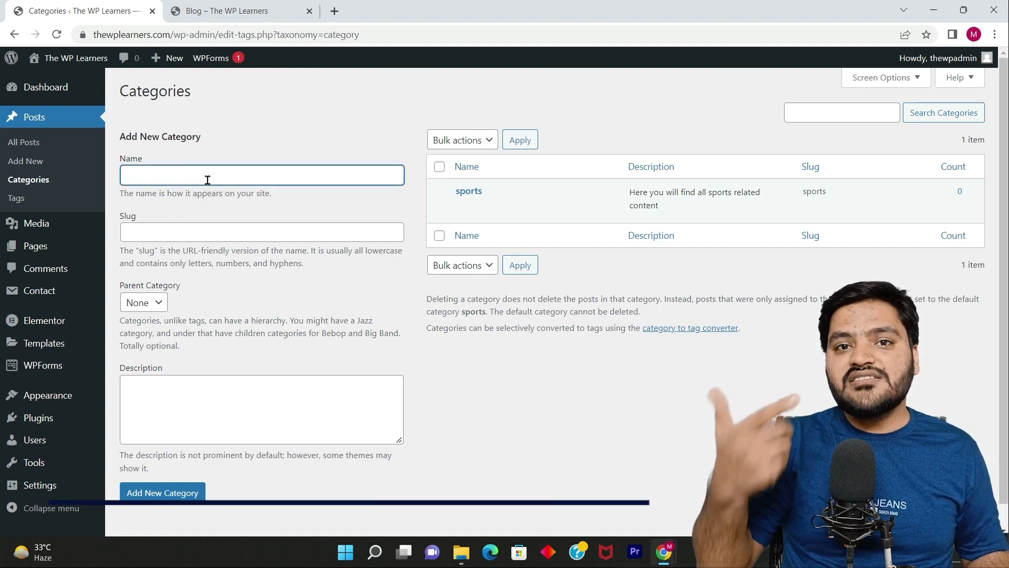
text(Cricket)
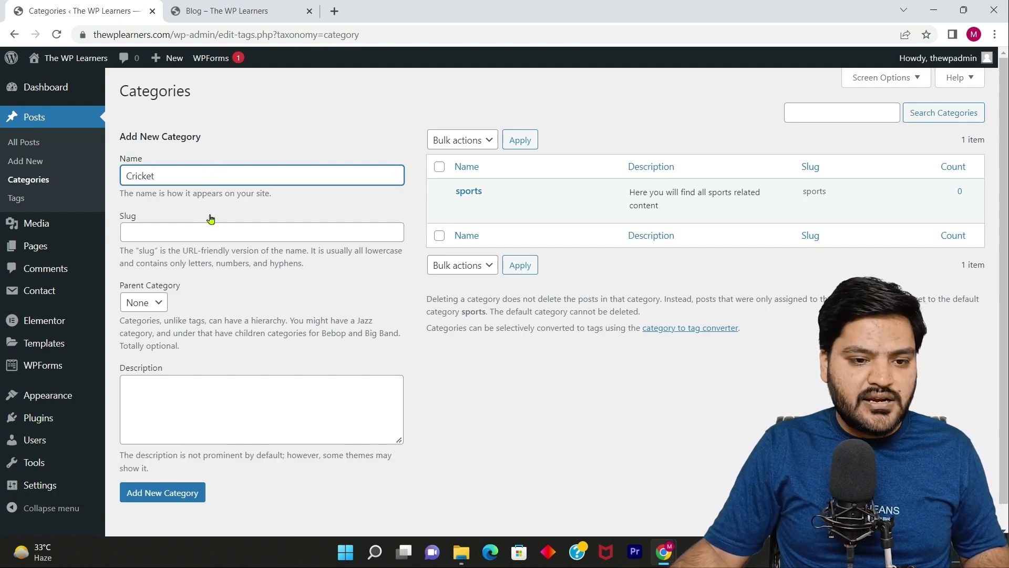
click(211, 235)
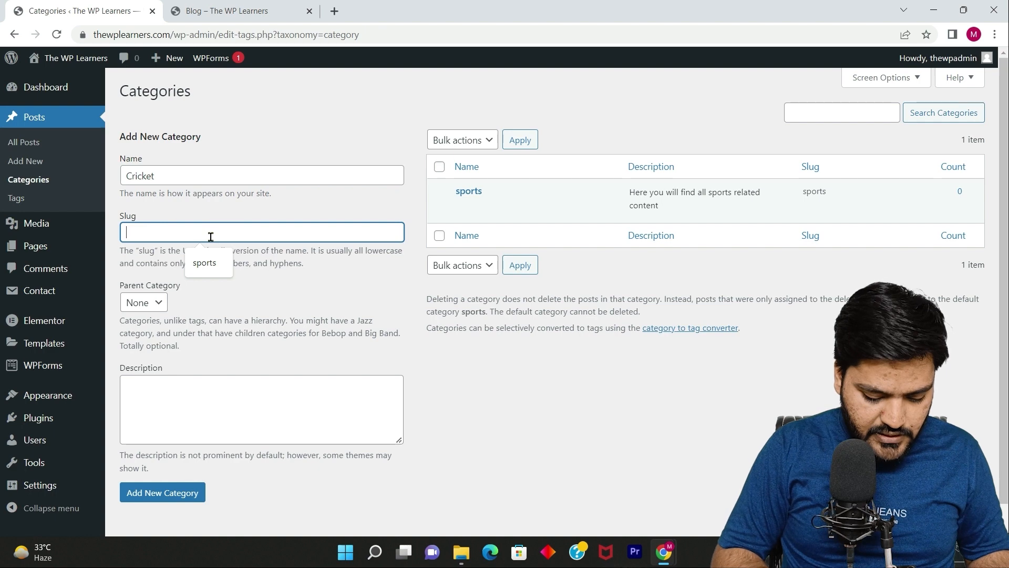
text(c)
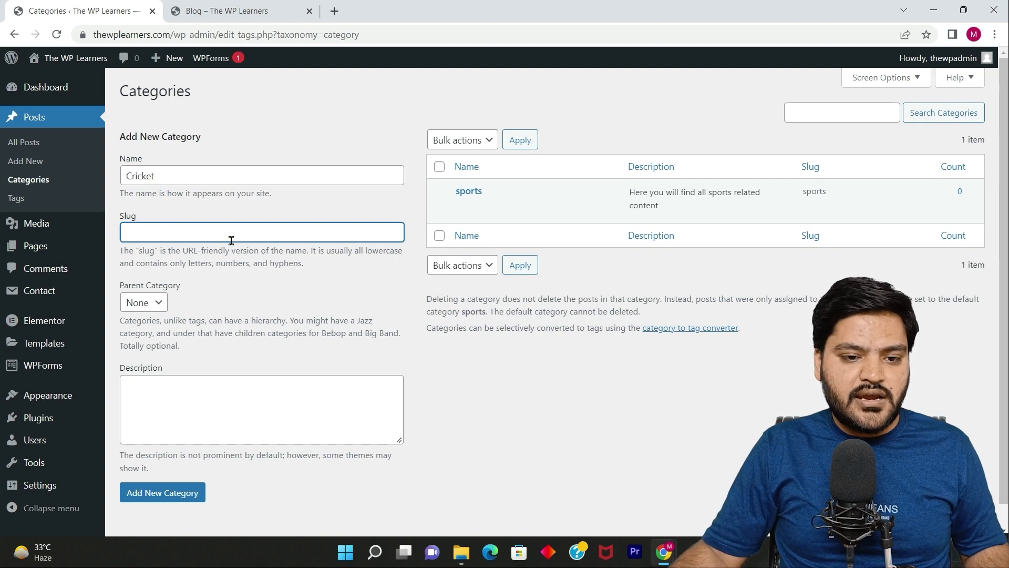
click(300, 286)
click(161, 303)
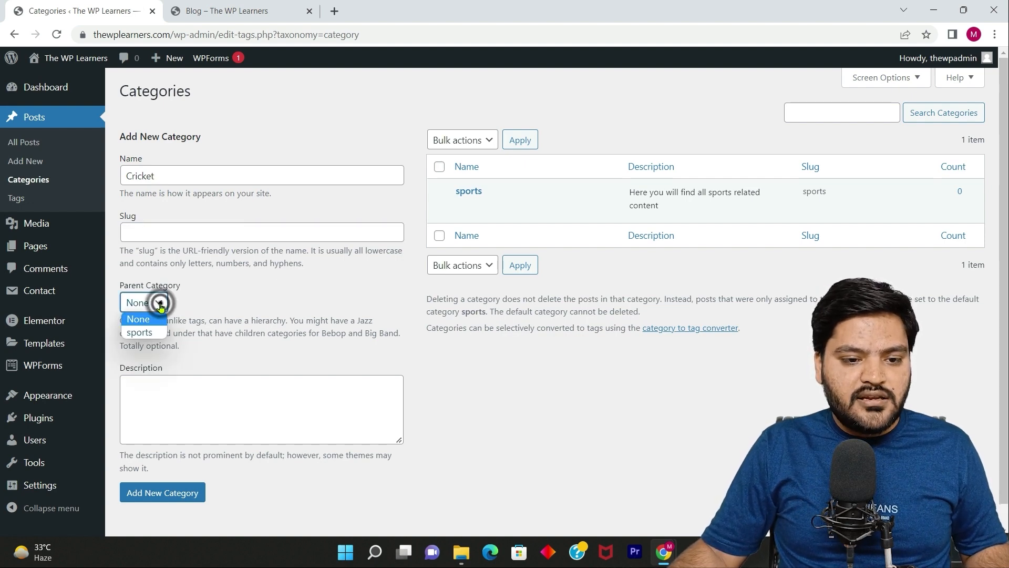
click(140, 332)
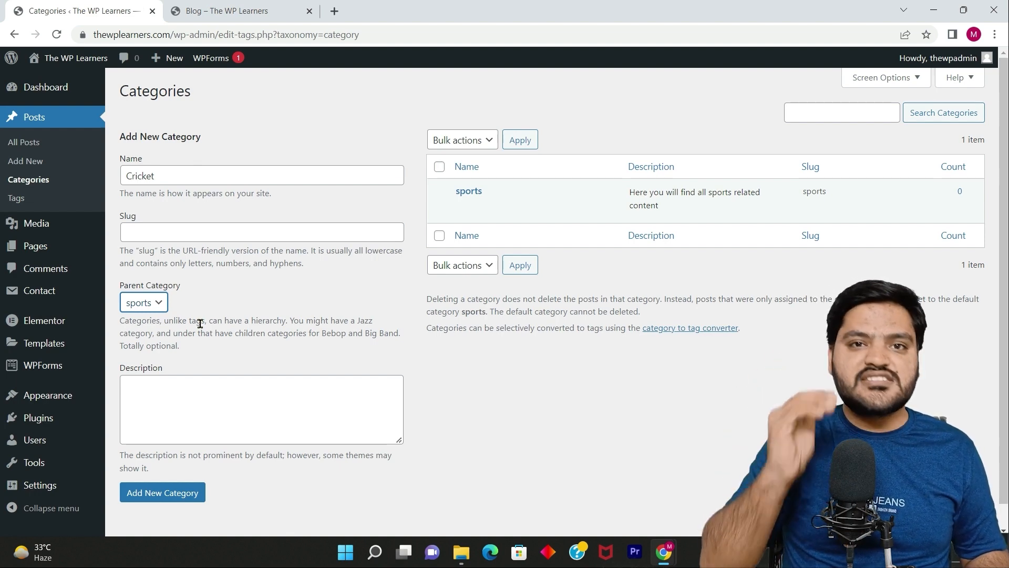
- Give the Cricket category the description "Cricket news at one place" and add it as a new category
click(178, 389)
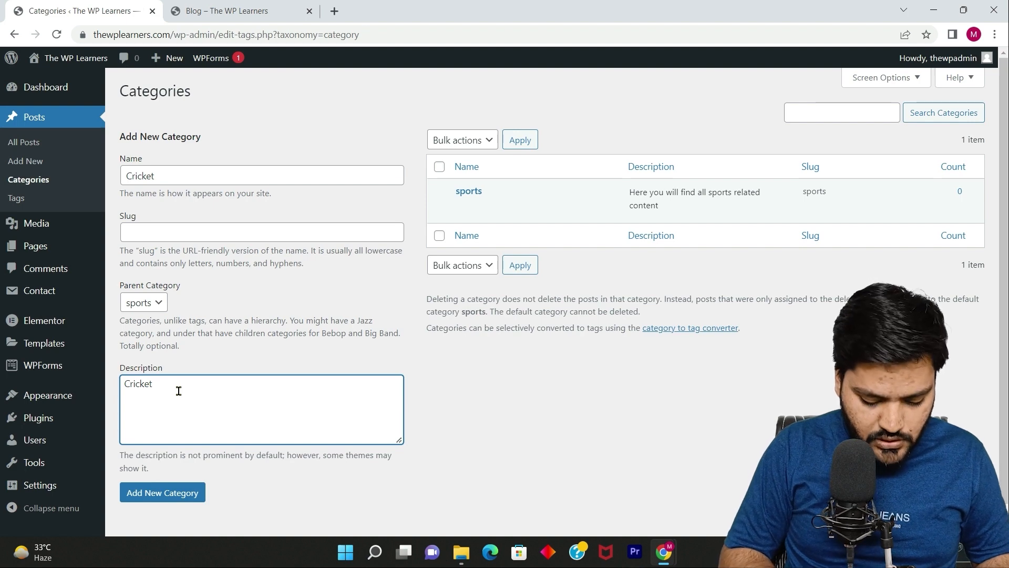
text(Cricket new)
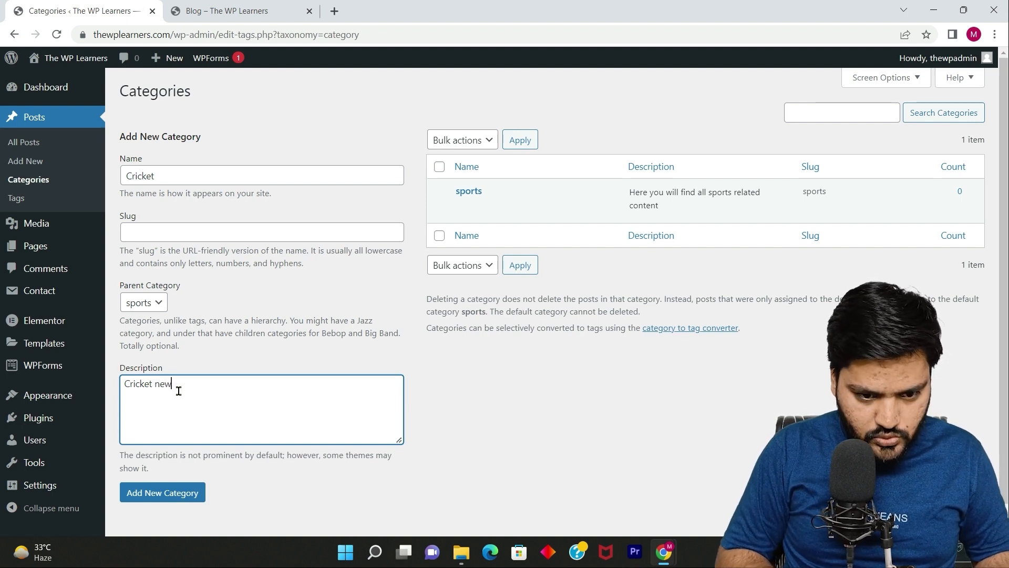
text(s at one pla)
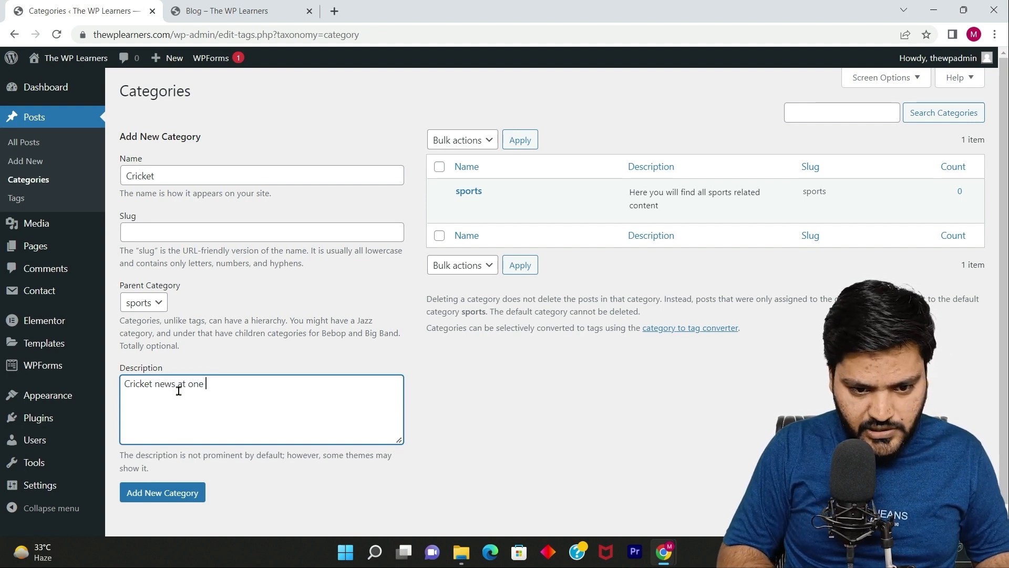
click(241, 360)
click(165, 497)
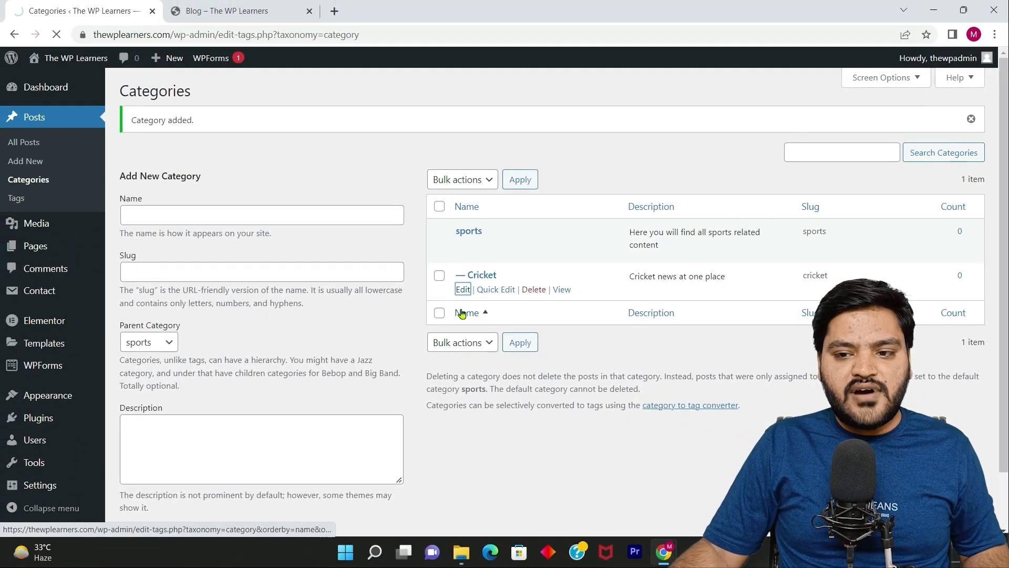
- Open the Cricket category for editing to review its details, and return to the categories list
click(462, 291)
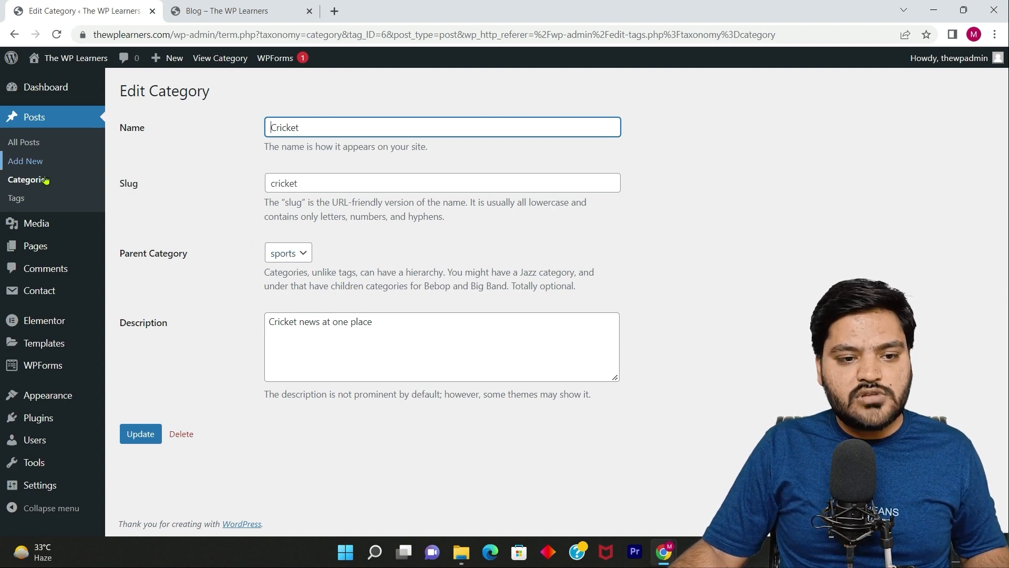
click(28, 179)
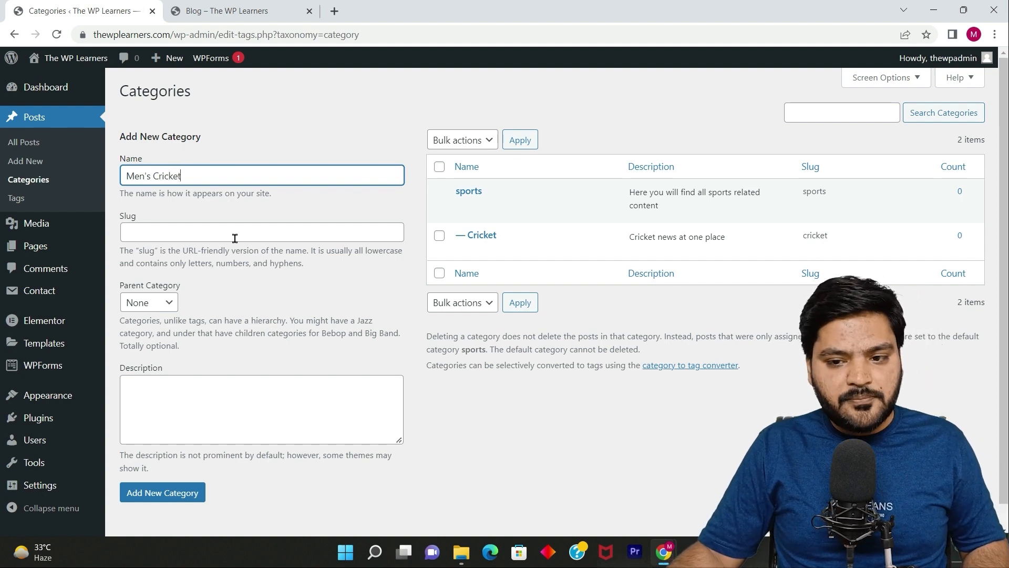
- Add a new category named "Men's Cricket" with Cricket as its parent category, leaving the slug and description blank
click(155, 304)
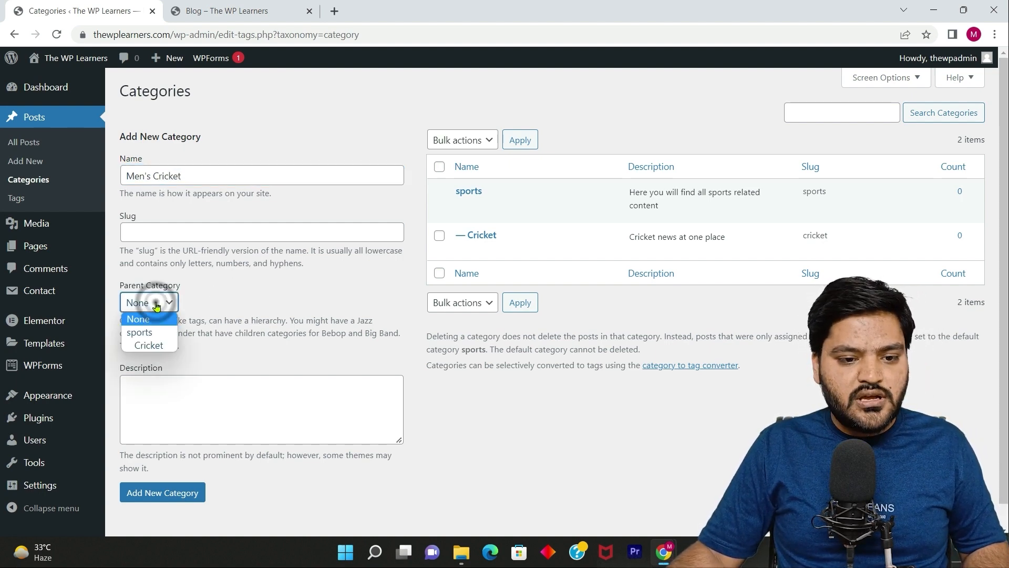
click(149, 345)
click(181, 492)
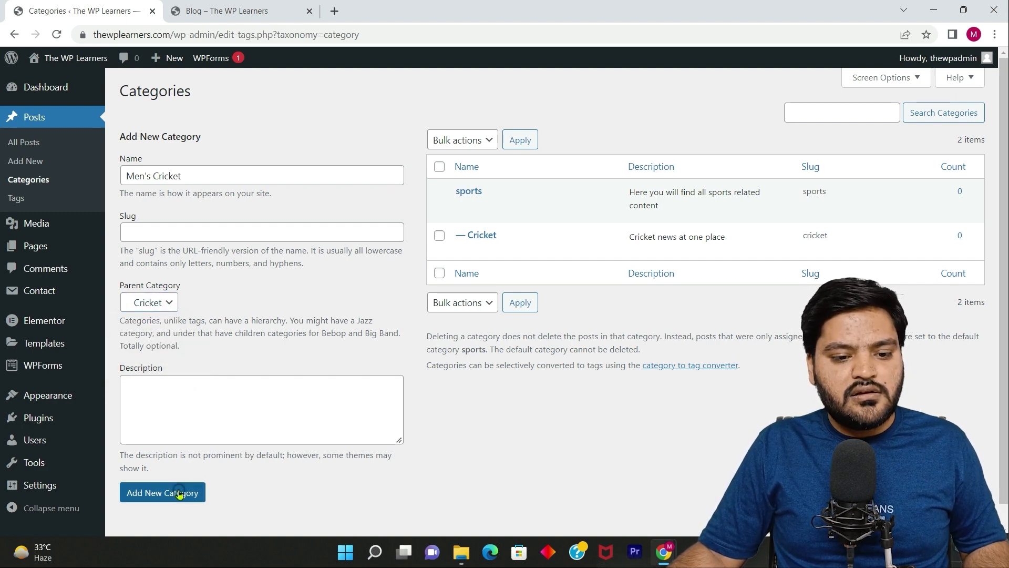